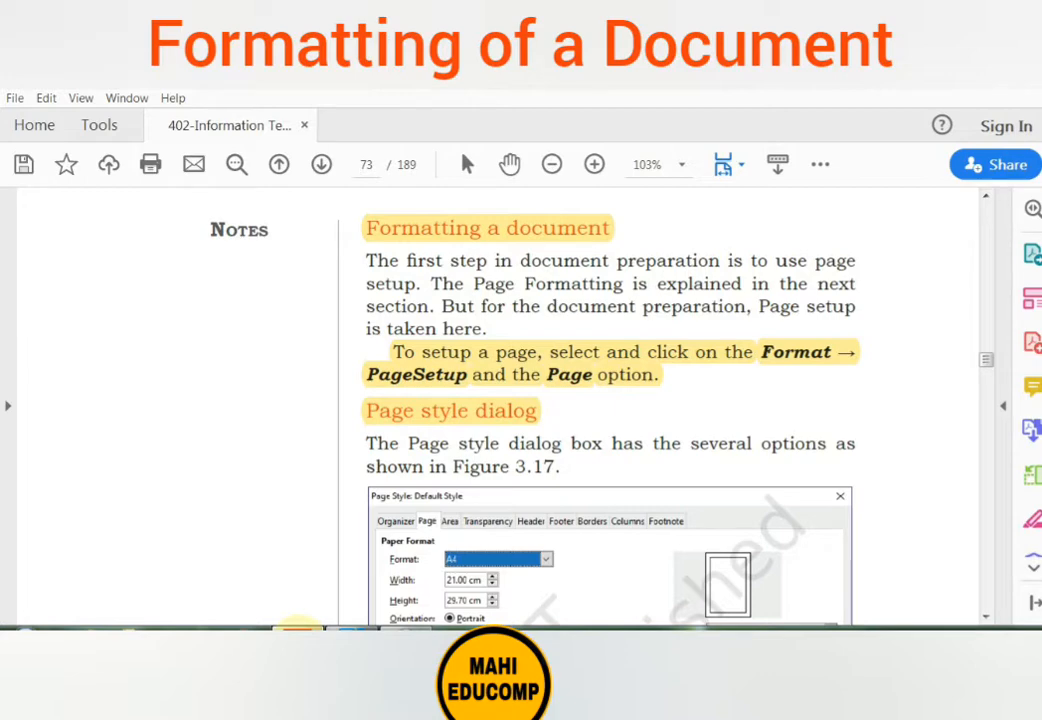
- Switch to the INDEPENDENCE DAY document in LibreOffice Writer and open its page style settings
{"action": "left_click", "coordinate": [284, 433]}
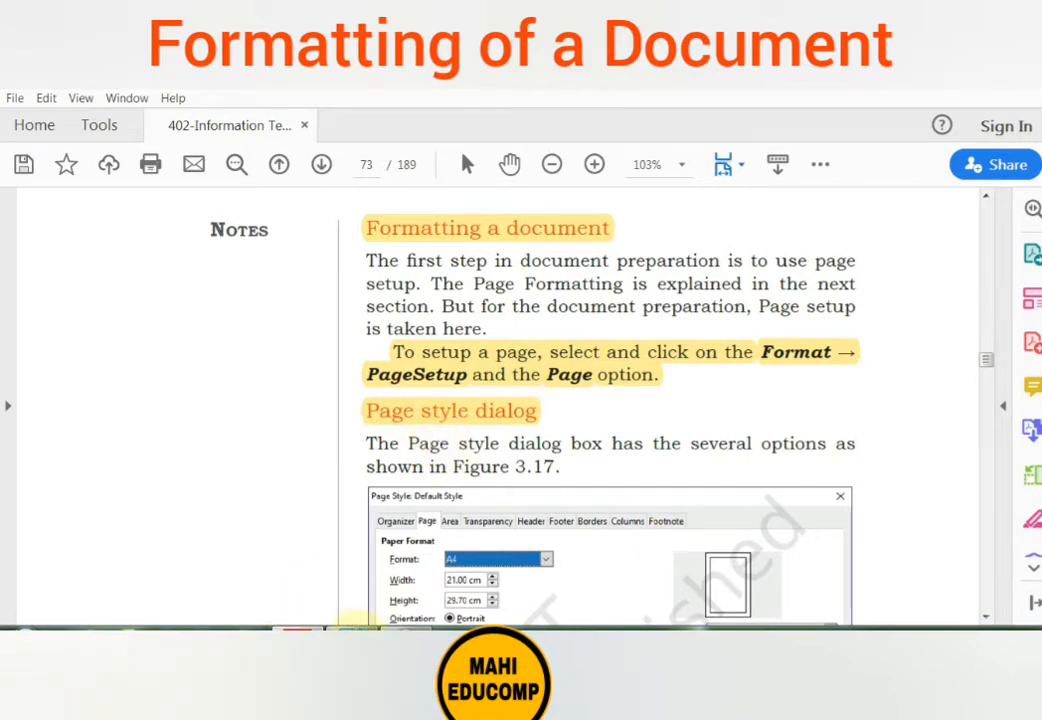
{"action": "left_click", "coordinate": [360, 545]}
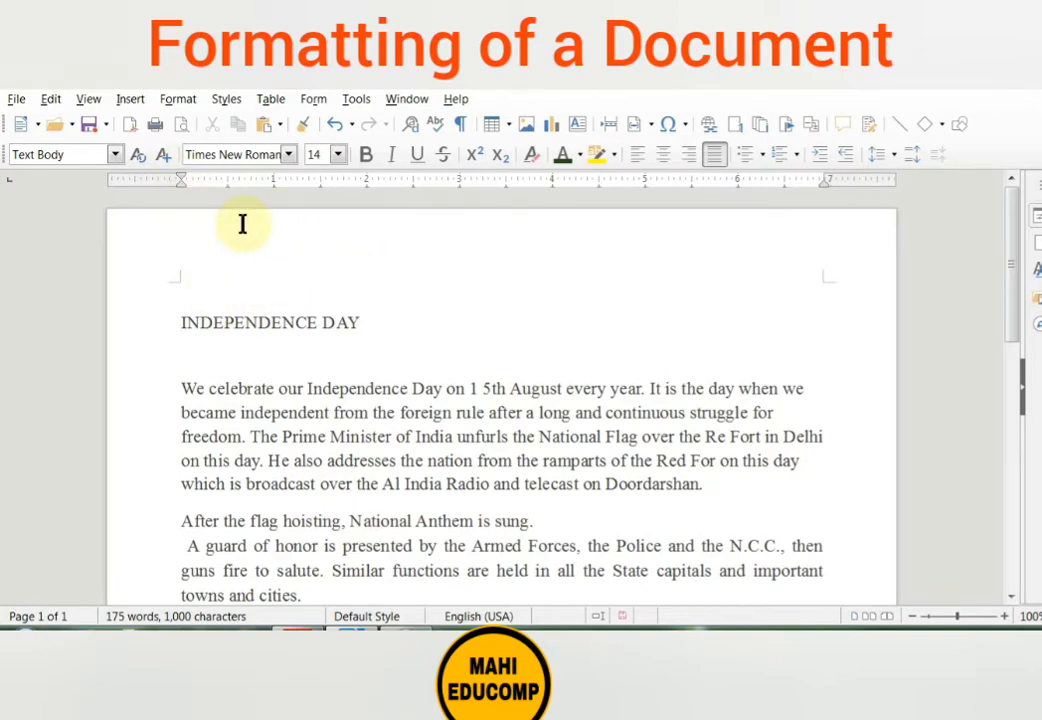
{"action": "left_click", "coordinate": [179, 100]}
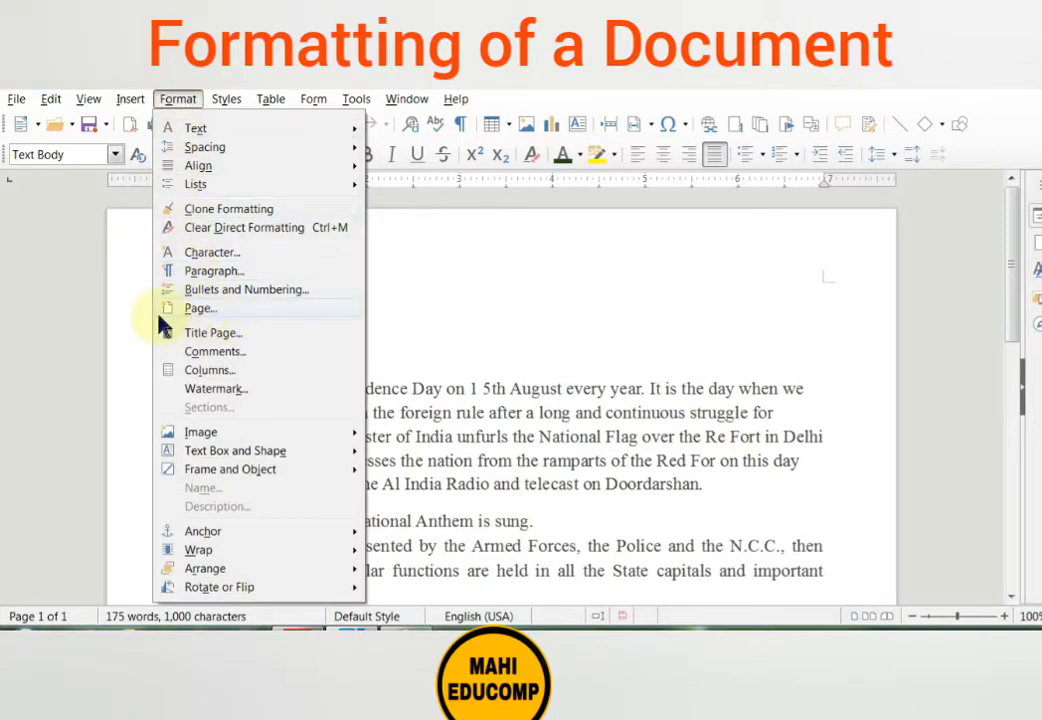
{"action": "left_click", "coordinate": [218, 318]}
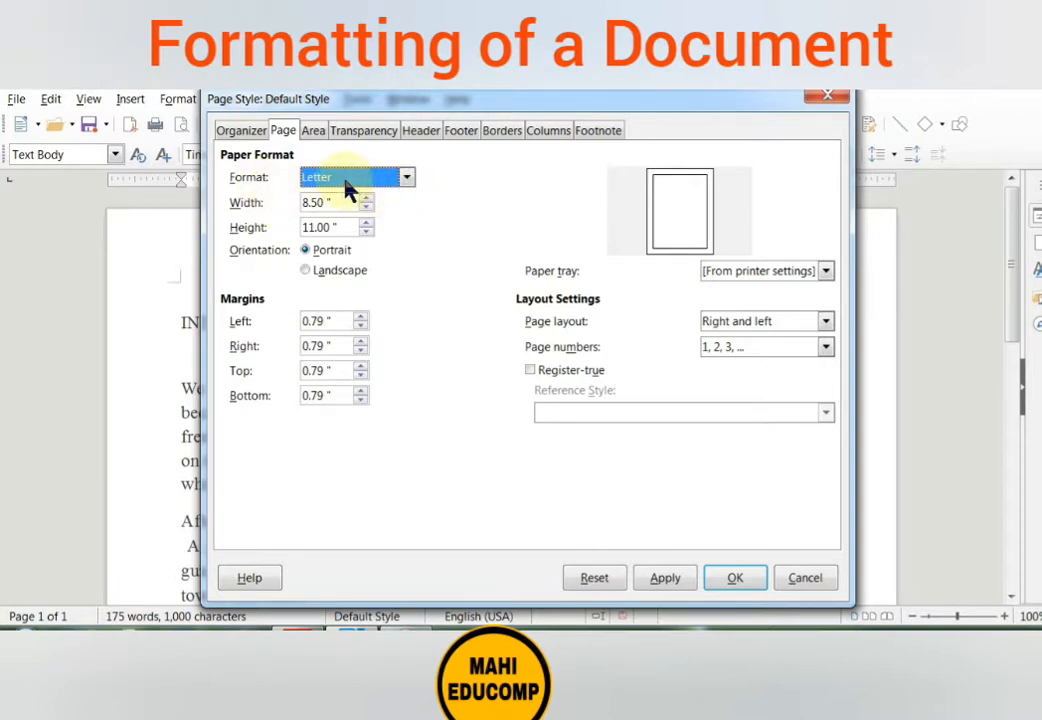
- Look through the available paper formats for the page without changing the selection
{"action": "left_click", "coordinate": [407, 180]}
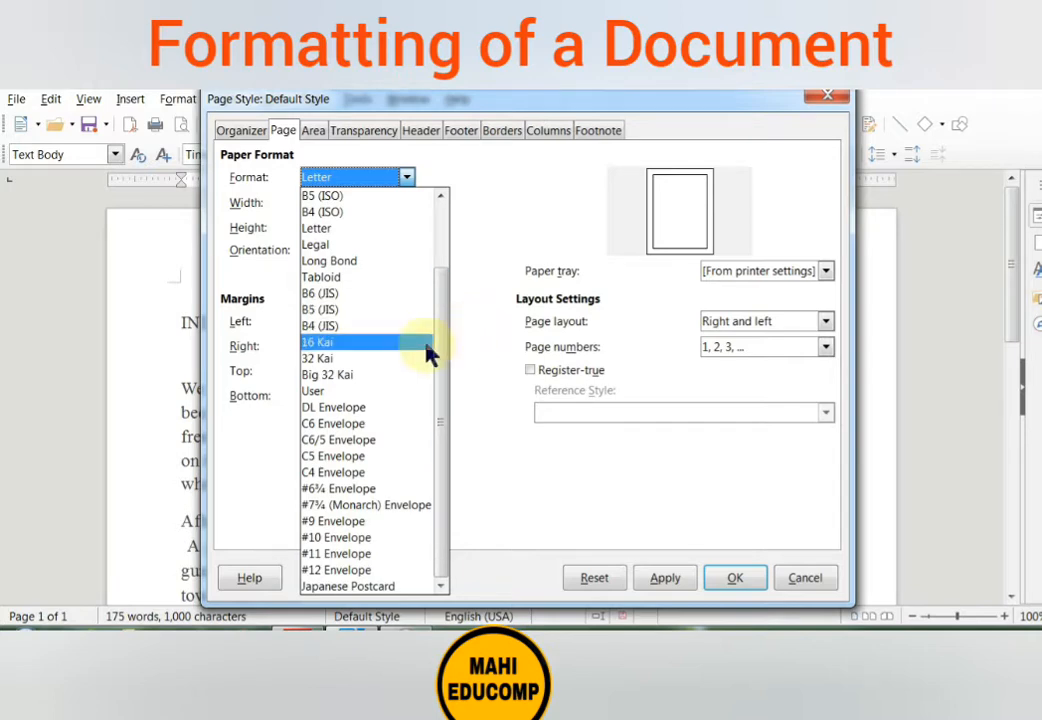
{"action": "left_click_drag", "start_coordinate": [440, 354], "coordinate": [435, 293]}
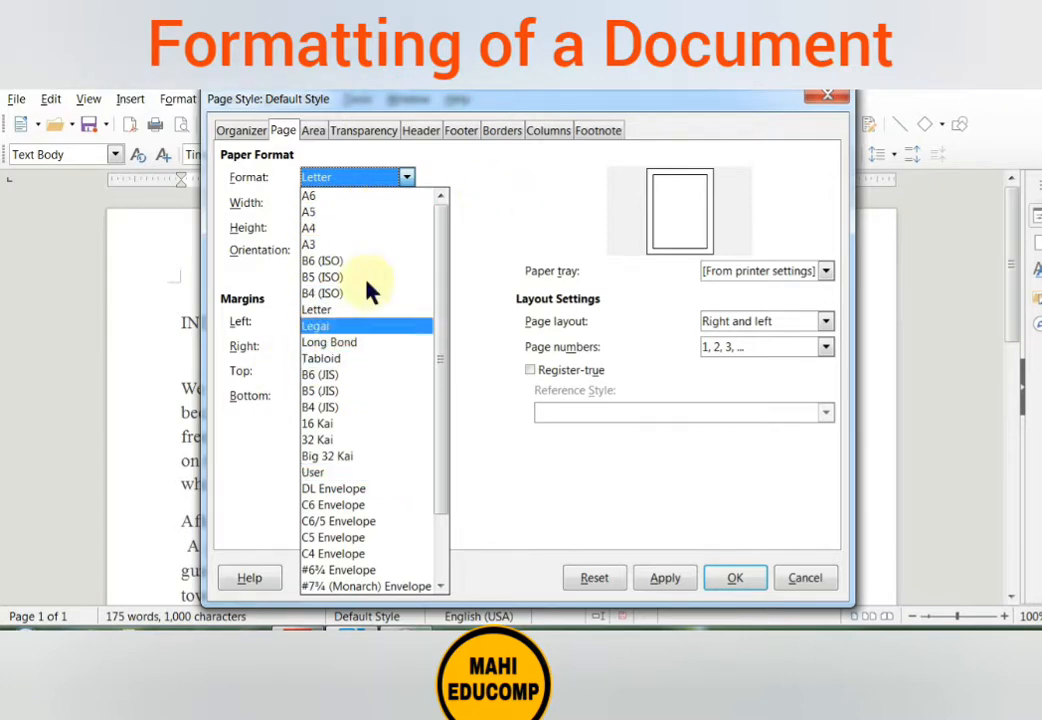
{"action": "left_click", "coordinate": [477, 209]}
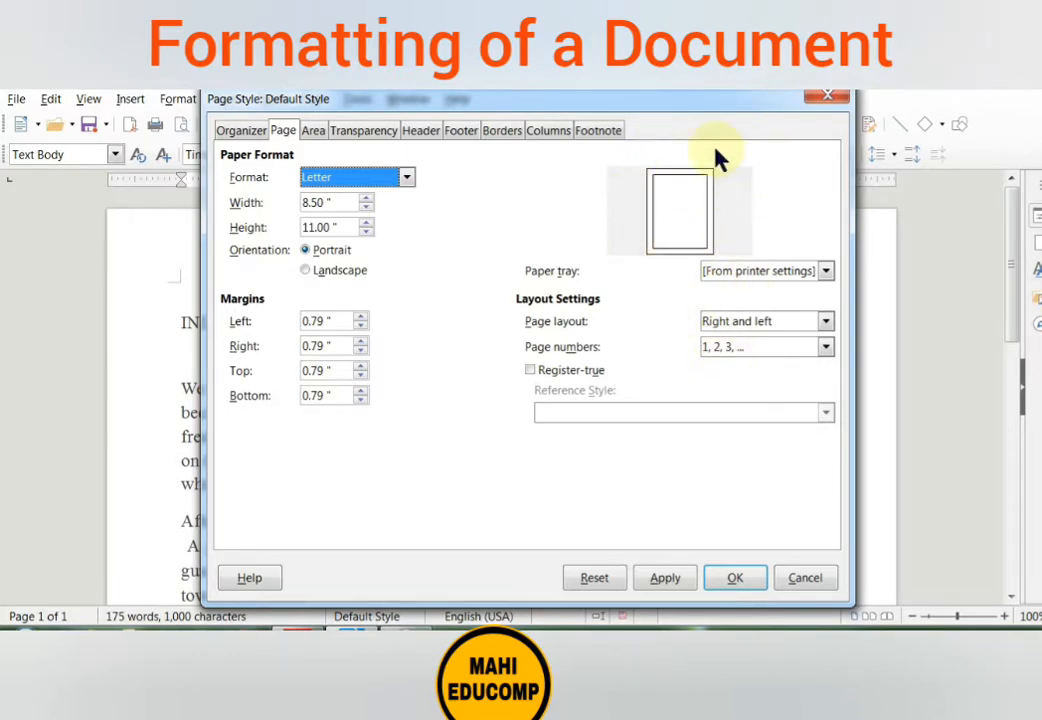
- Preview the page in Landscape orientation and return it to Portrait
{"action": "left_click", "coordinate": [308, 273]}
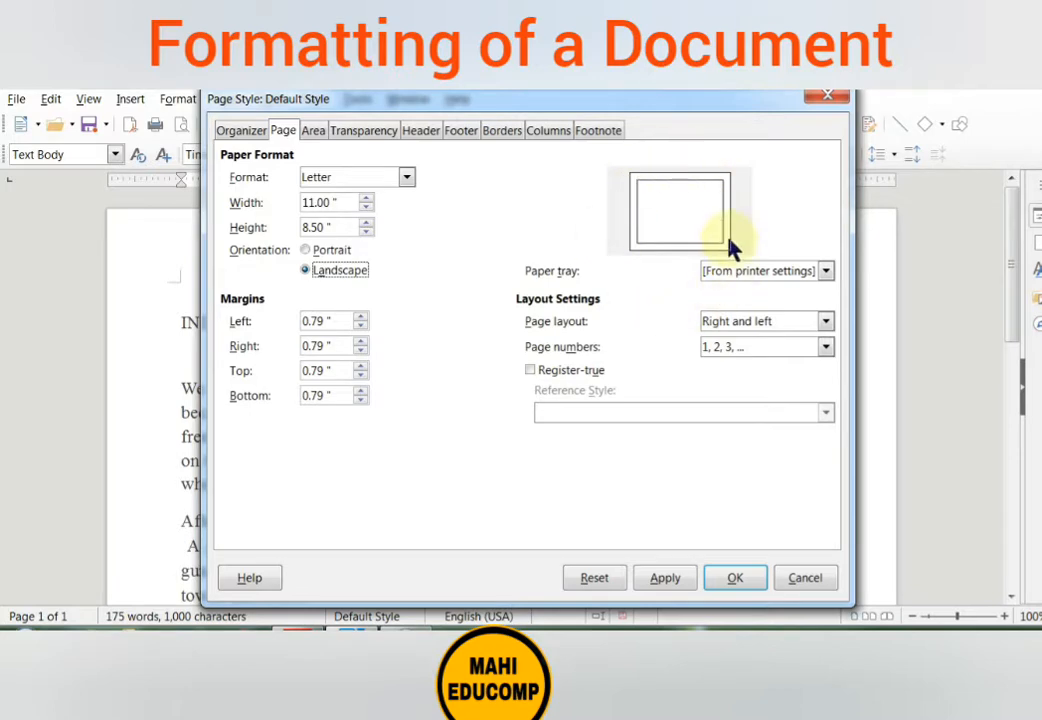
{"action": "left_click", "coordinate": [318, 251]}
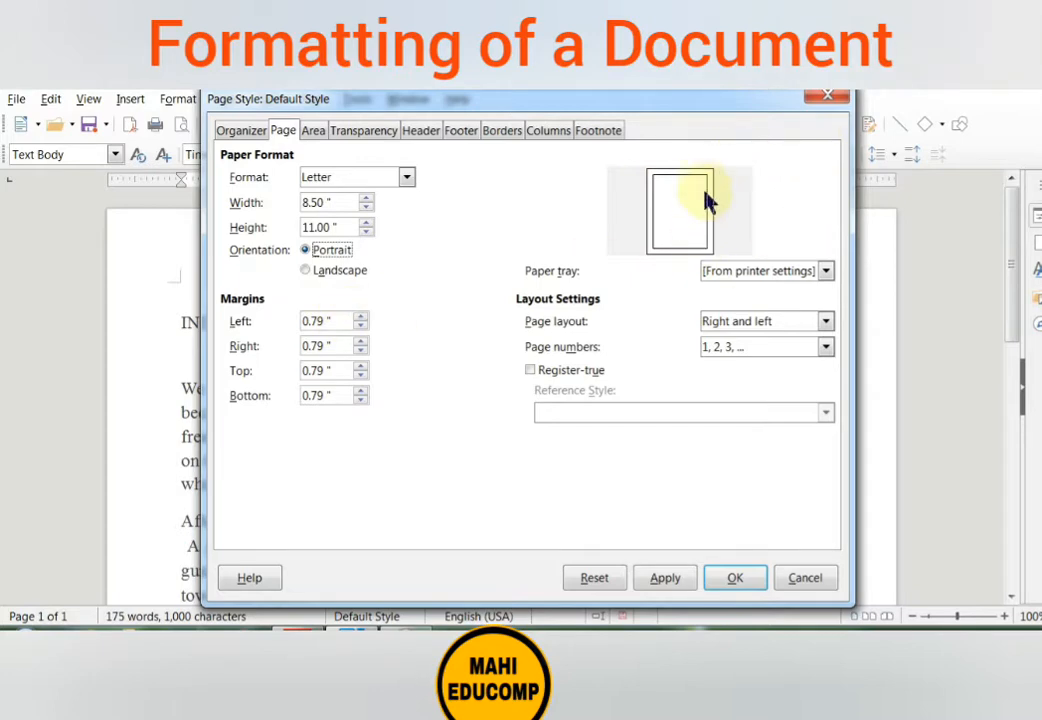
- Try decreasing and increasing the page's right margin in small increments
{"action": "left_click", "coordinate": [361, 351]}
{"action": "left_click", "coordinate": [361, 351]}
{"action": "left_click", "coordinate": [361, 351]}
{"action": "left_click", "coordinate": [361, 351]}
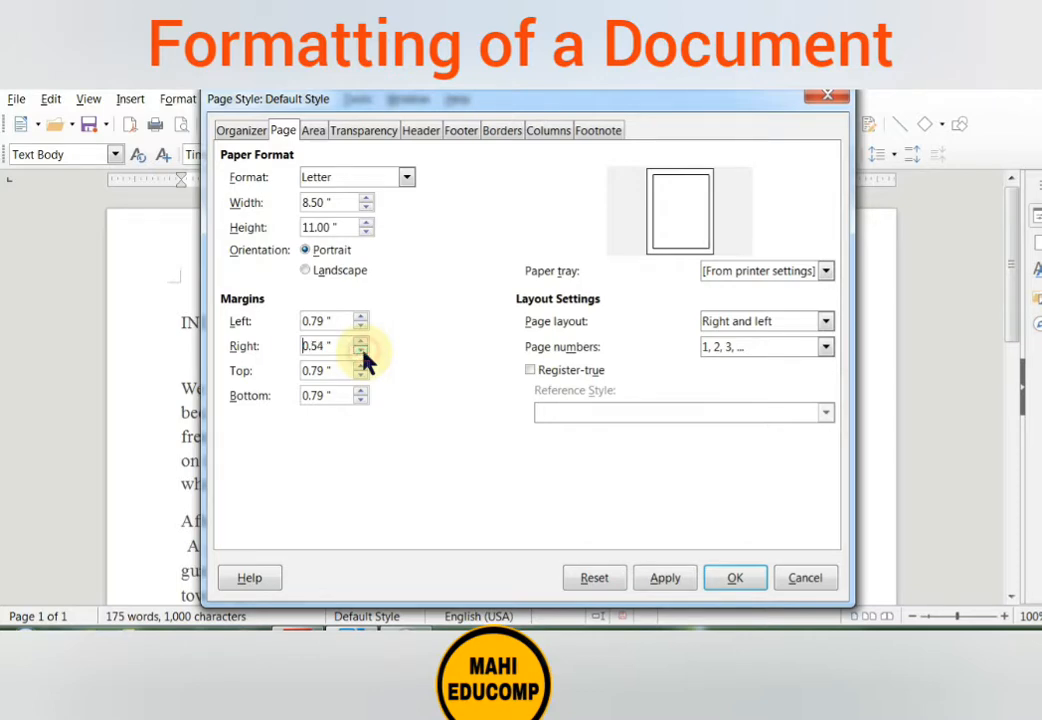
{"action": "left_click", "coordinate": [361, 351]}
{"action": "left_click", "coordinate": [361, 351]}
{"action": "left_click", "coordinate": [361, 351]}
{"action": "left_click", "coordinate": [362, 351]}
{"action": "left_click", "coordinate": [362, 351]}
{"action": "left_click", "coordinate": [360, 341]}
{"action": "left_click", "coordinate": [360, 341]}
{"action": "left_click", "coordinate": [360, 341]}
{"action": "left_click", "coordinate": [360, 341]}
{"action": "left_click", "coordinate": [360, 342]}
{"action": "left_click", "coordinate": [360, 342]}
{"action": "left_click", "coordinate": [362, 349]}
{"action": "left_click", "coordinate": [361, 342]}
- Retype the page's right margin as 0.79" and discard the page style changes
{"action": "left_click", "coordinate": [334, 346]}
{"action": "key", "text": "BackSpace"}
{"action": "key", "text": "BackSpace"}
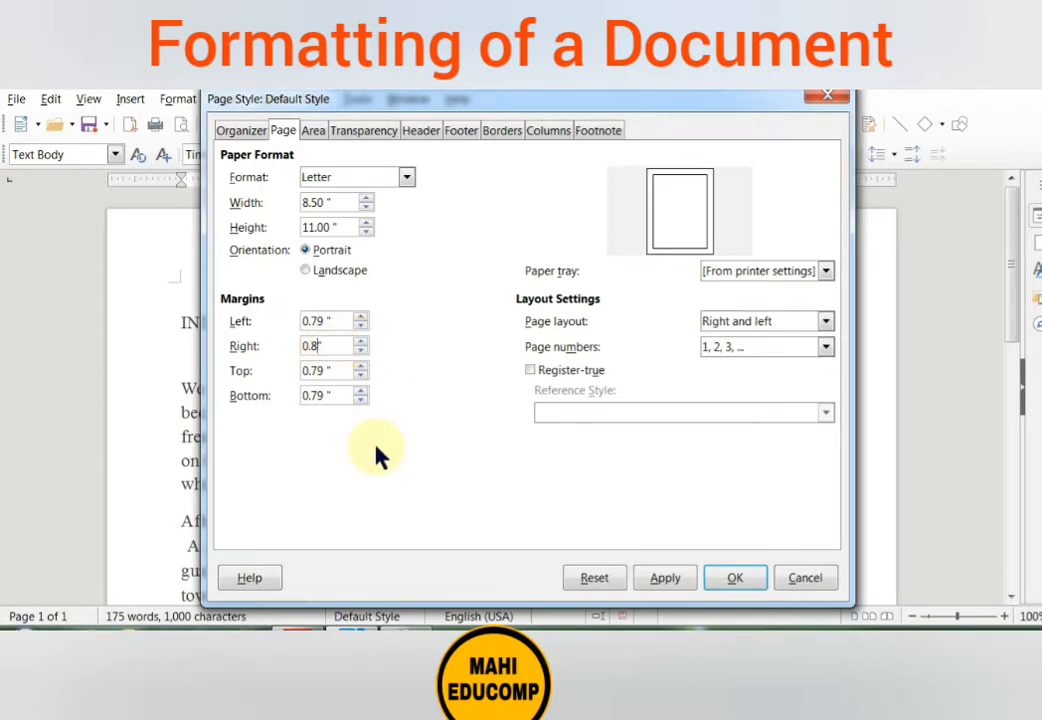
{"action": "type", "text": "79"}
{"action": "left_click", "coordinate": [791, 580]}
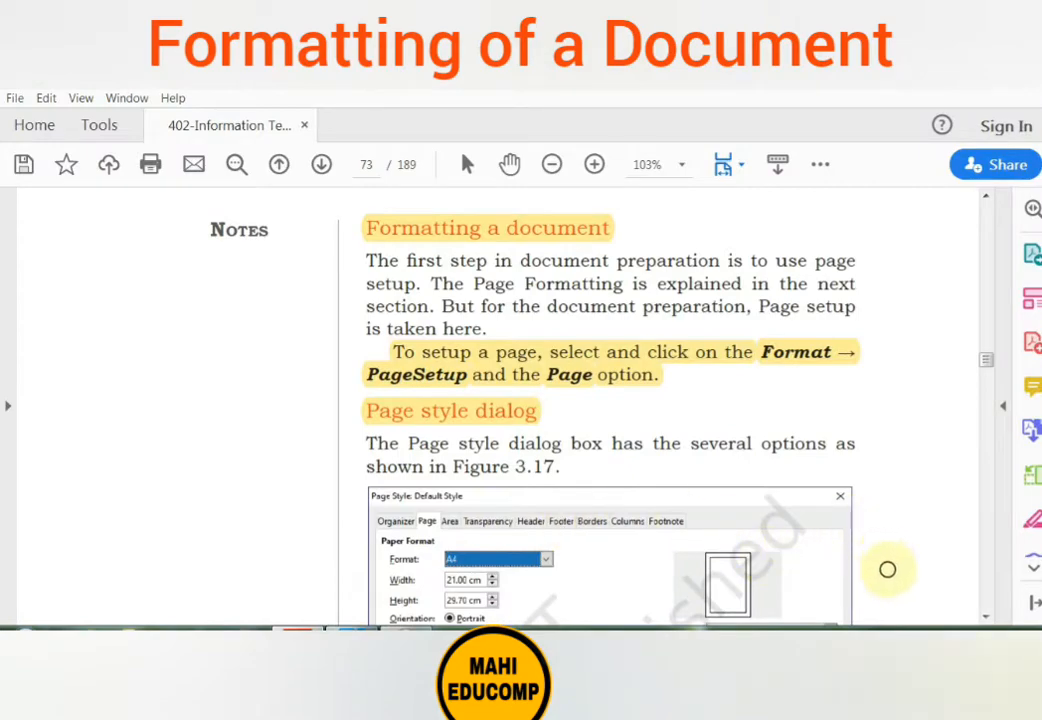
- Read the PDF textbook's explanation of the Page Style dialog and the start of its Formatting text section
{"action": "left_click", "coordinate": [986, 616]}
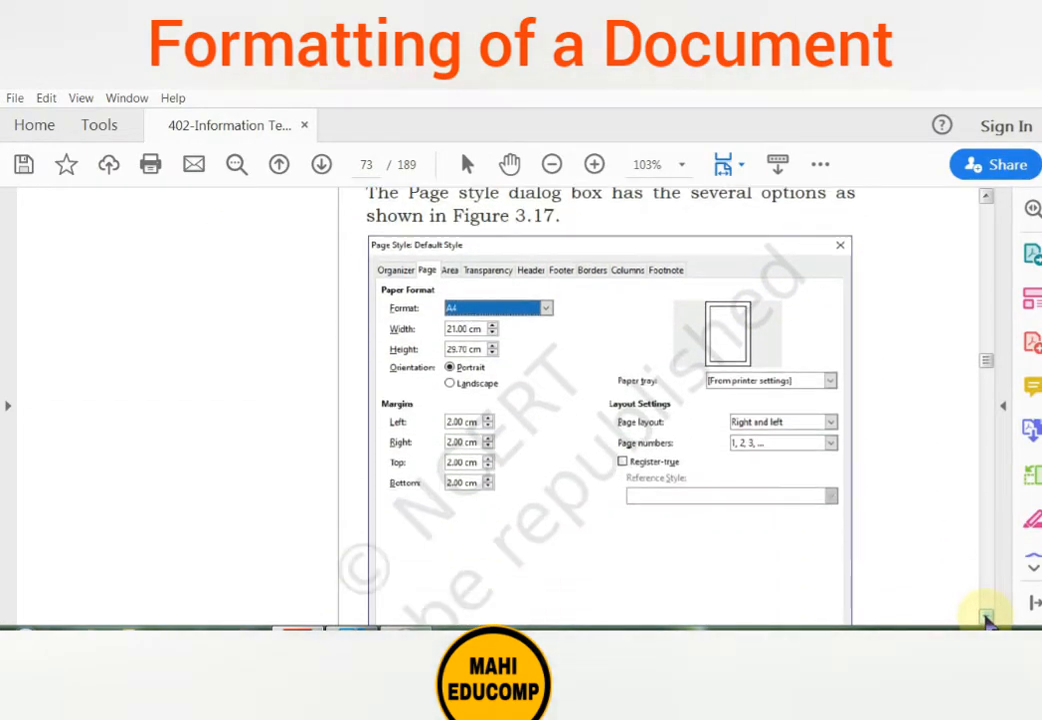
{"action": "left_click", "coordinate": [986, 617]}
{"action": "left_click", "coordinate": [986, 617]}
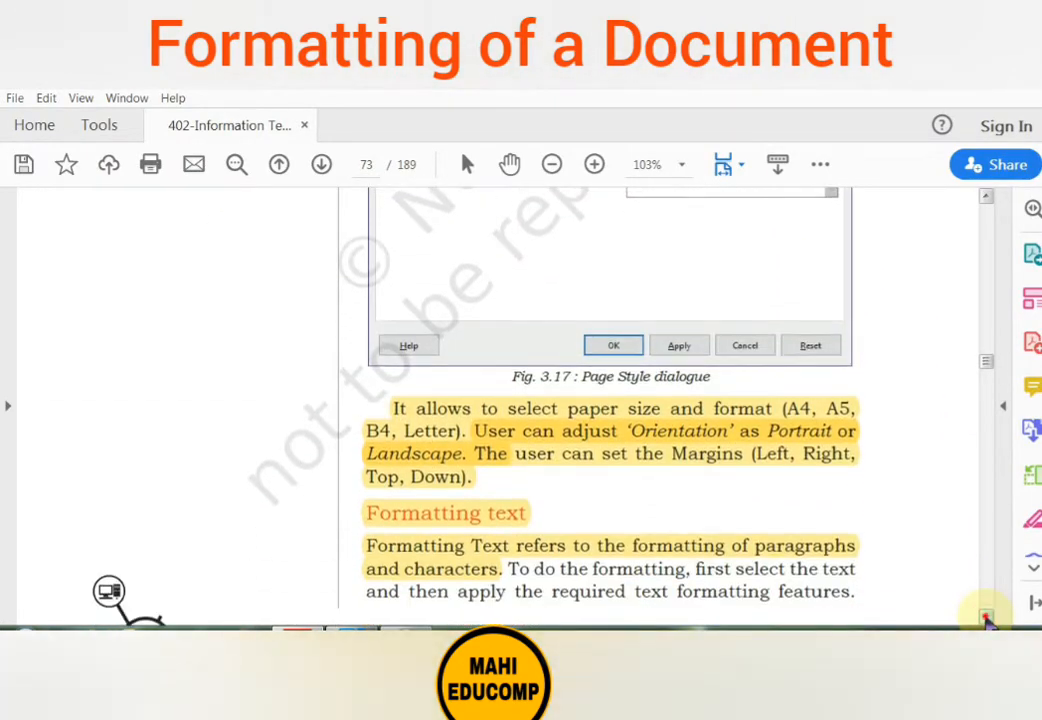
{"action": "left_click", "coordinate": [986, 617]}
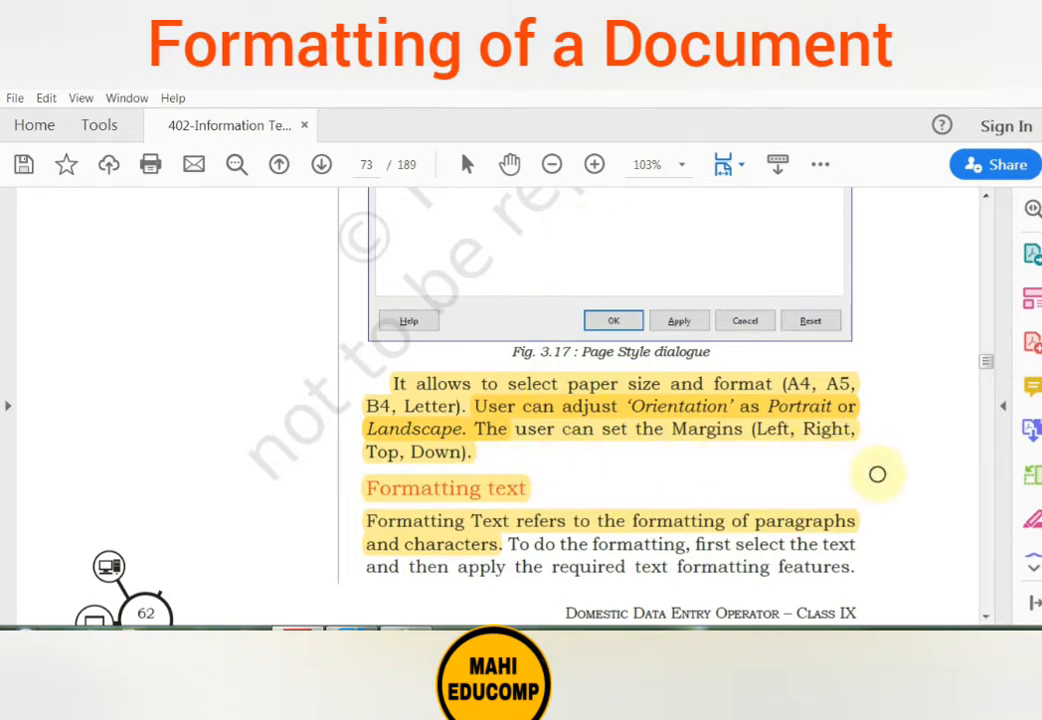
{"action": "left_click", "coordinate": [986, 616]}
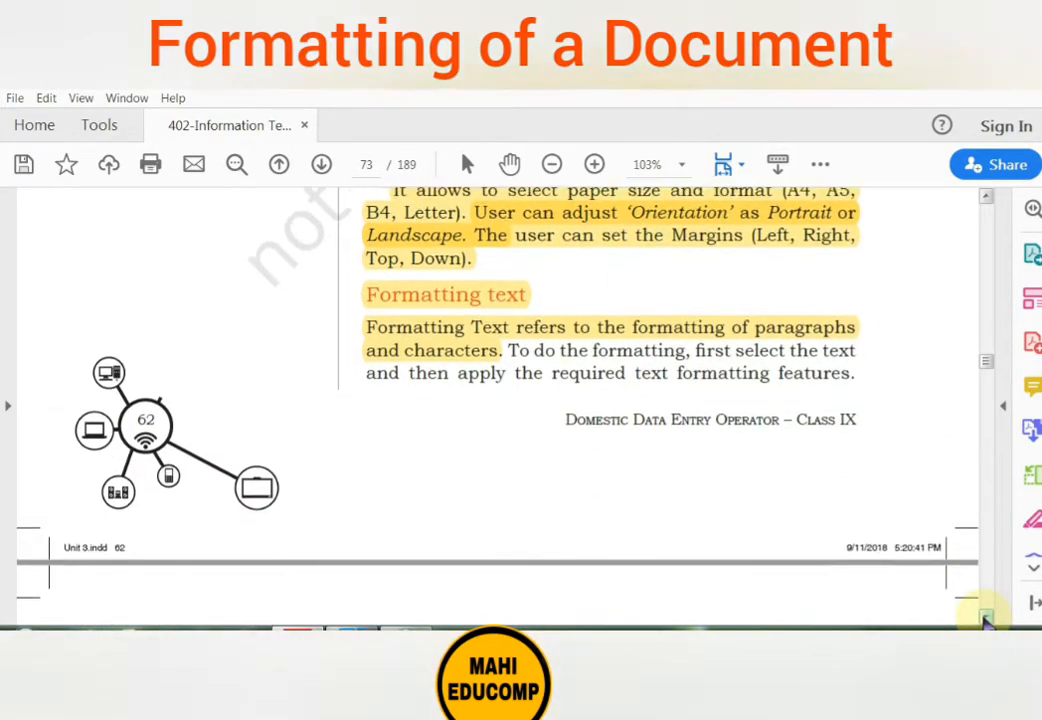
{"action": "left_click", "coordinate": [986, 617]}
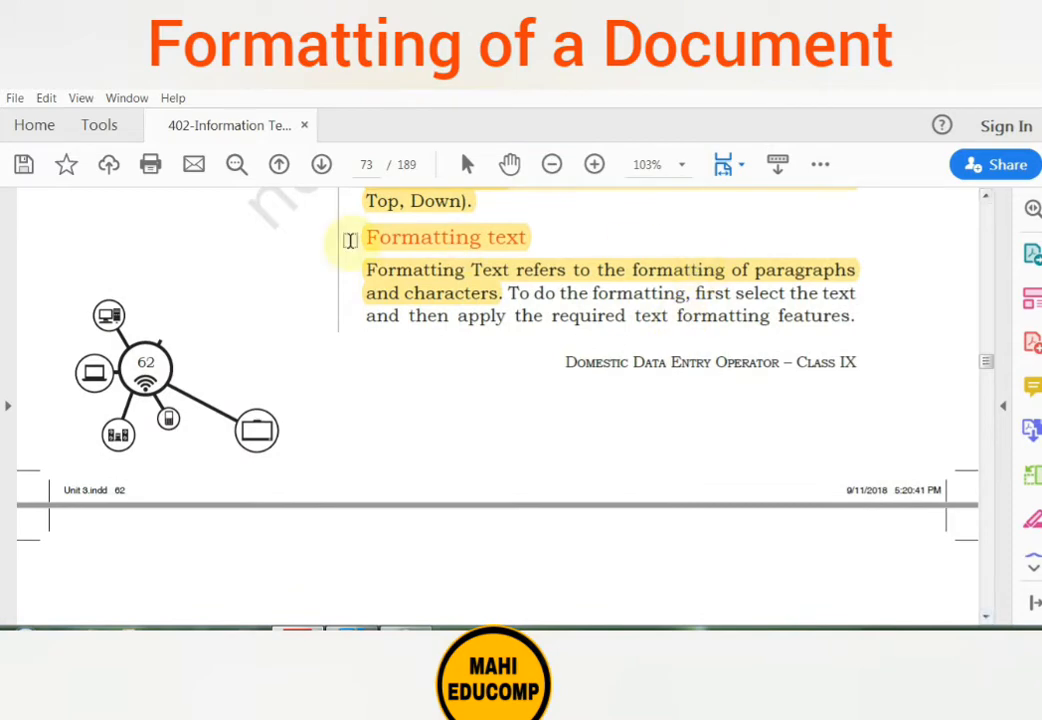